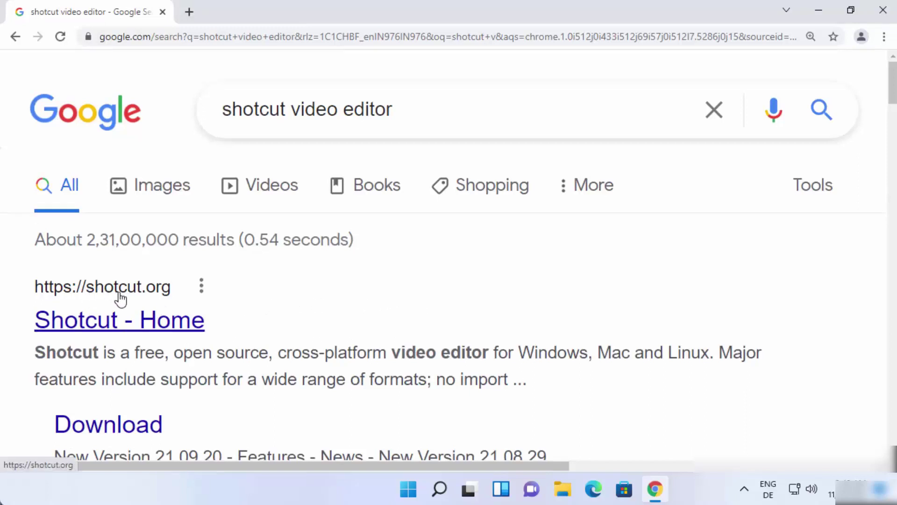
# Step: Open the 'Shotcut - Home' result and go on to the shotcut.org download page
pyautogui.click(137, 330)
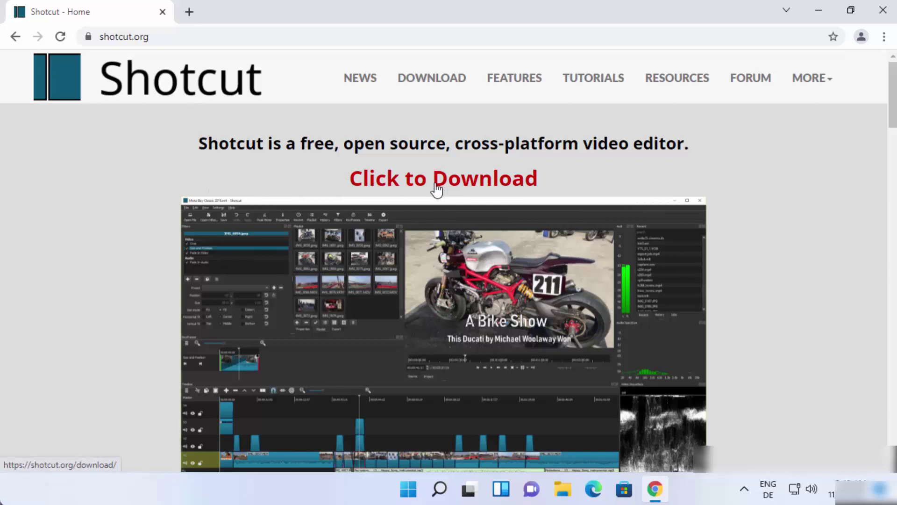
pyautogui.click(434, 87)
# Step: Download the Shotcut Windows installer (76.1 MB) from the Site 2 GitHub link
pyautogui.click(547, 164)
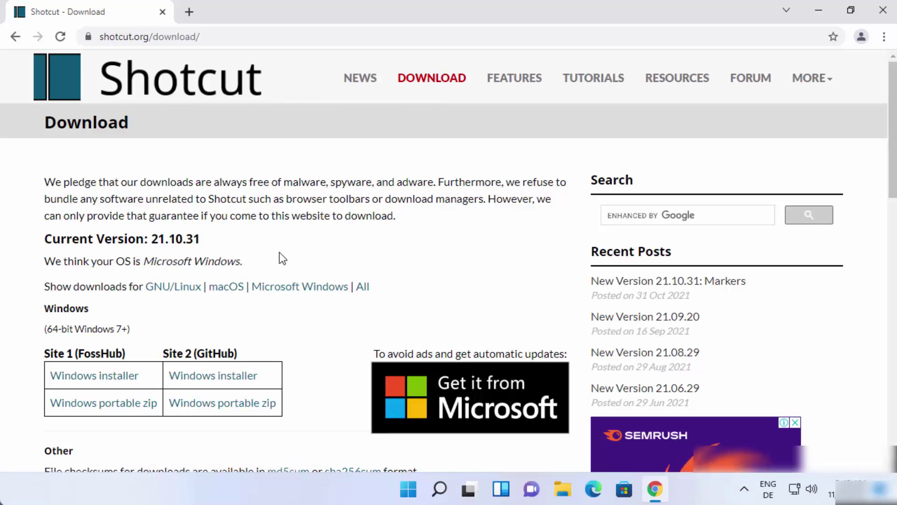
pyautogui.scroll(-1, 301, 252)
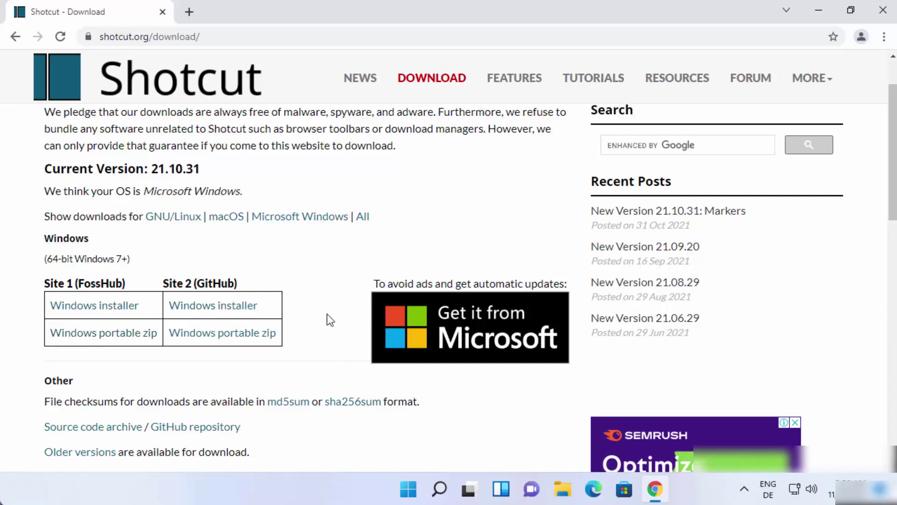
pyautogui.click(215, 310)
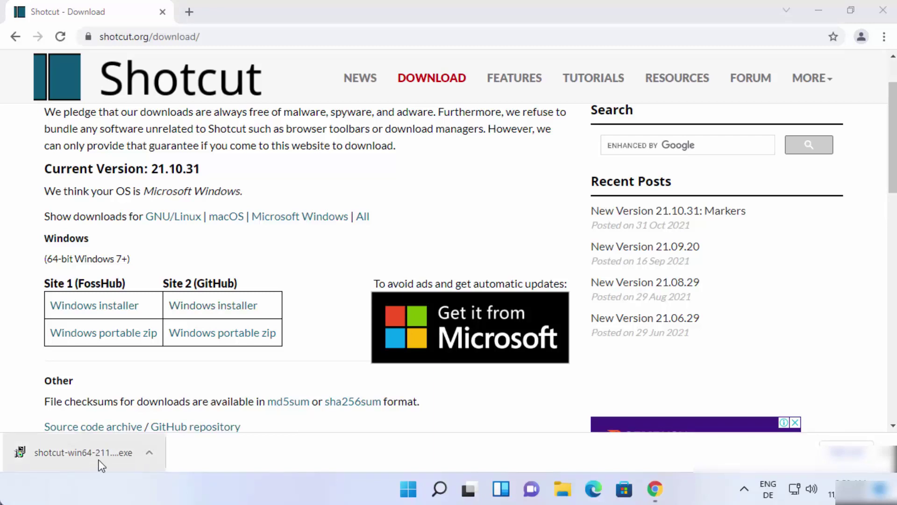
# Step: Run the downloaded installer, approve User Account Control, and accept the GNU GPL v3 licence
pyautogui.click(99, 466)
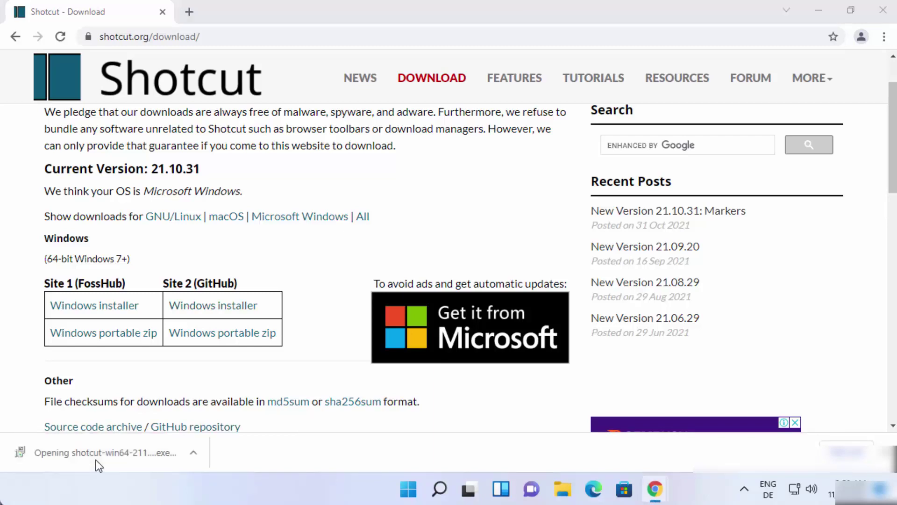
pyautogui.click(819, 11)
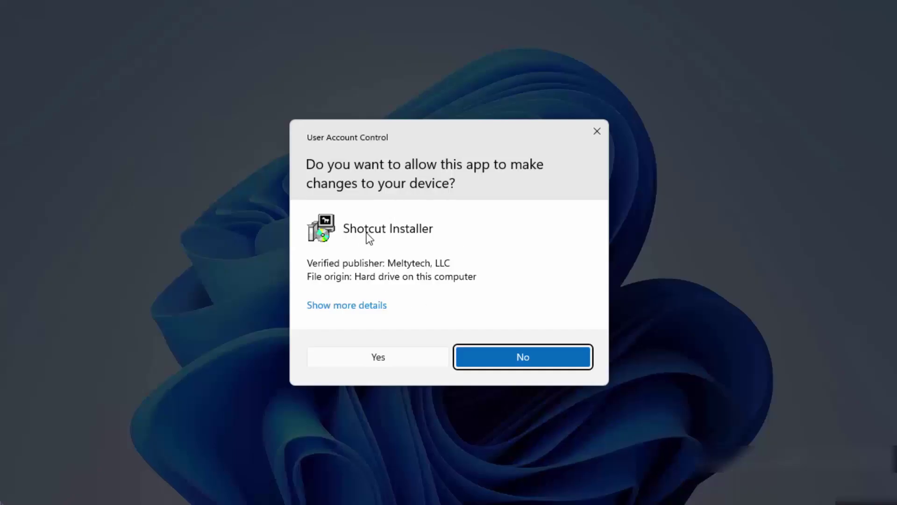
pyautogui.click(367, 357)
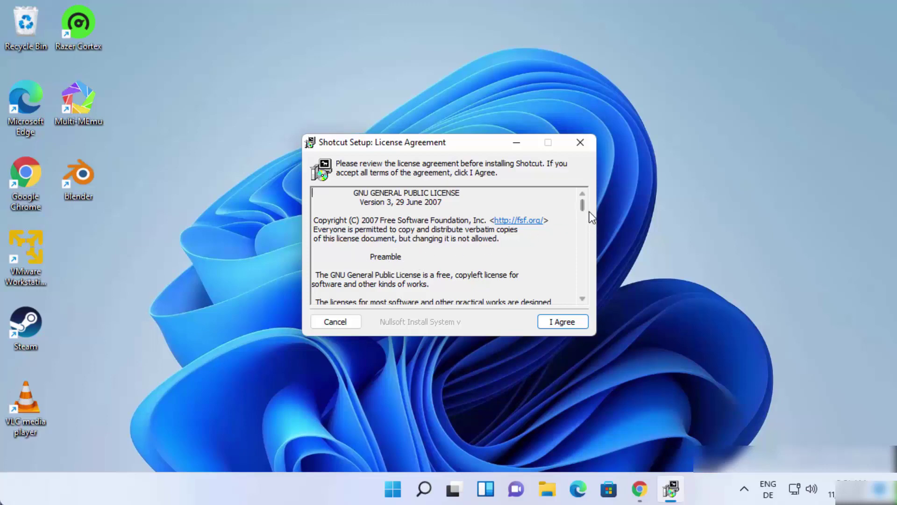
pyautogui.moveTo(583, 205); pyautogui.dragTo(580, 287)
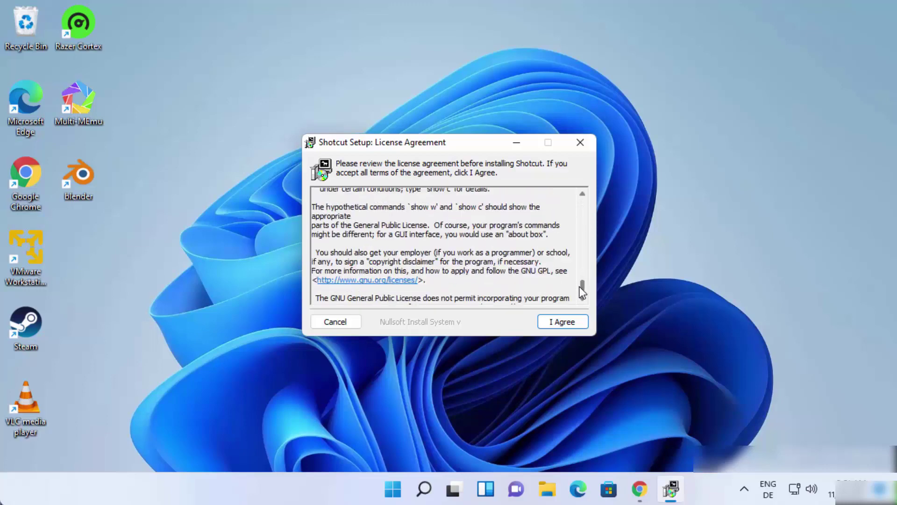
pyautogui.click(557, 323)
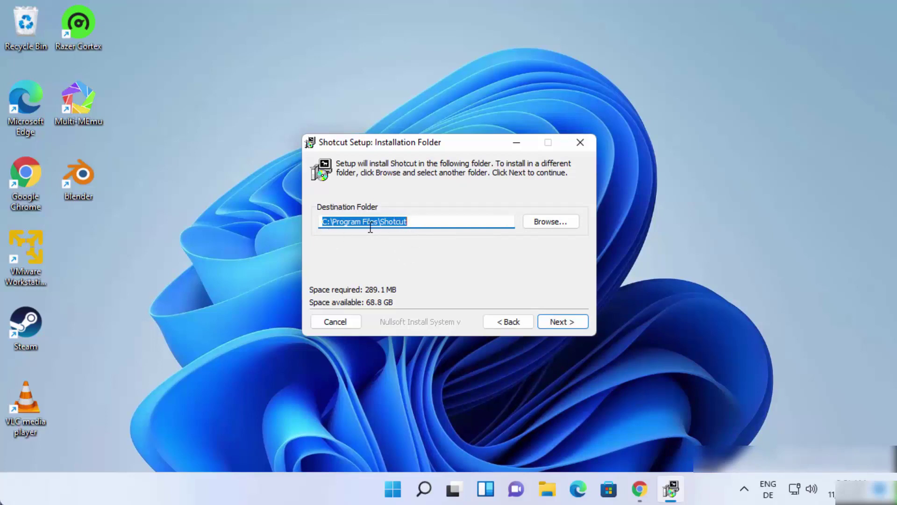
# Step: Keep C:\Program Files\Shotcut as the install folder after checking the folder picker
pyautogui.click(555, 222)
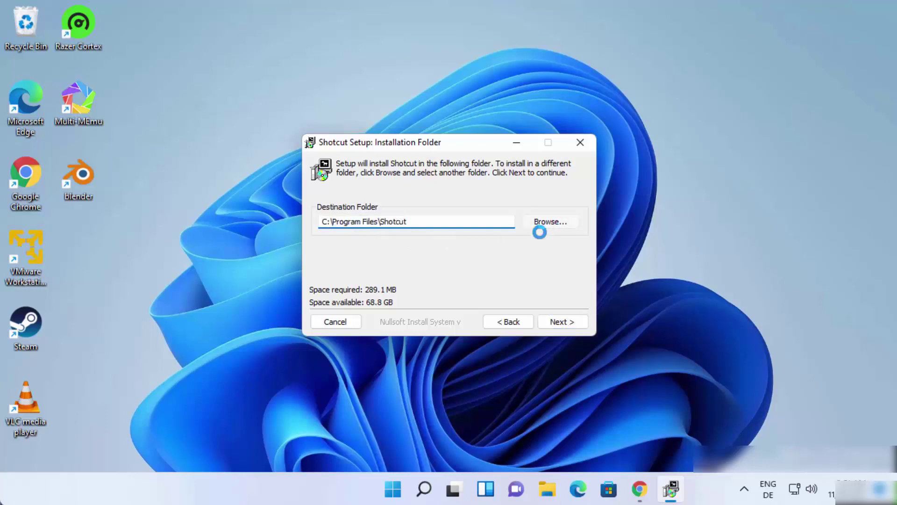
pyautogui.click(550, 132)
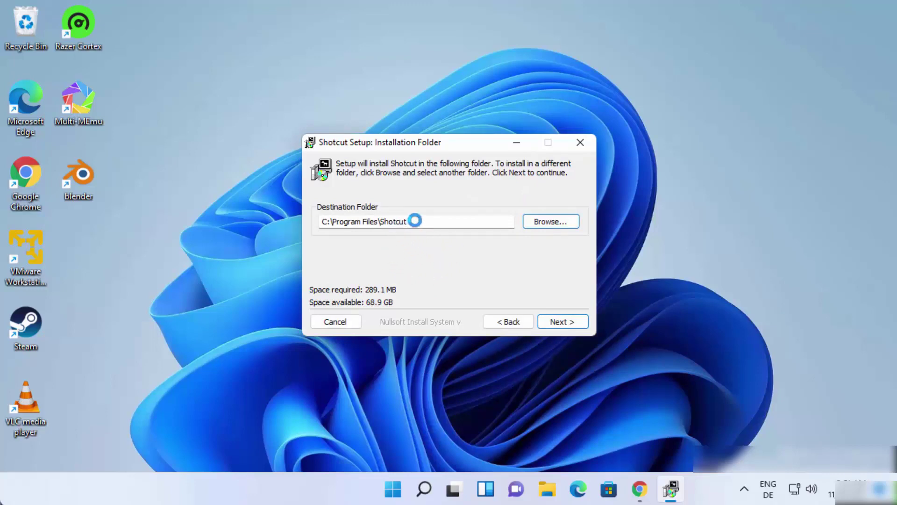
pyautogui.click(558, 321)
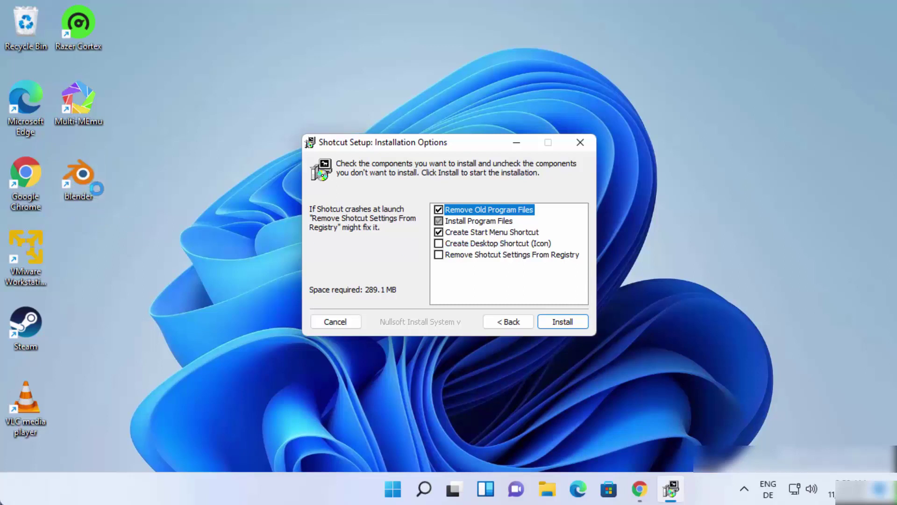
# Step: Add a desktop shortcut, install Shotcut with the details log shown, then check Start
pyautogui.click(439, 240)
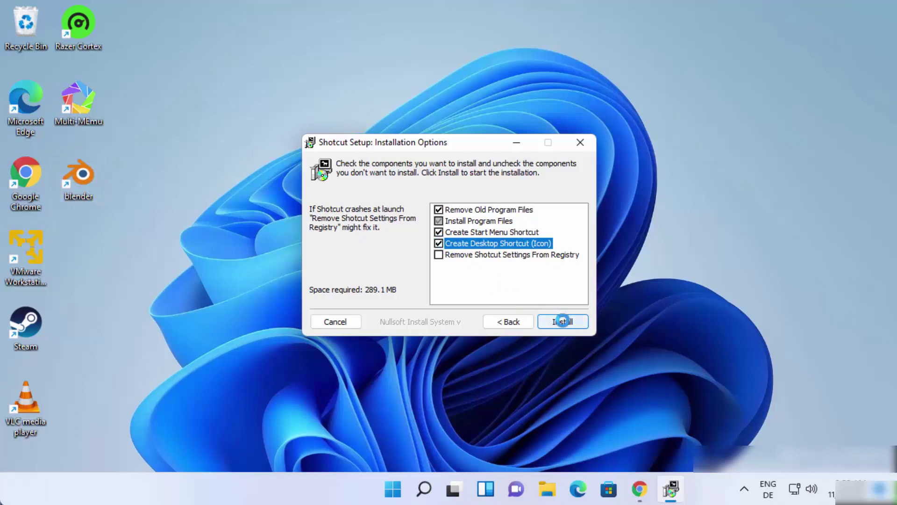
pyautogui.click(563, 321)
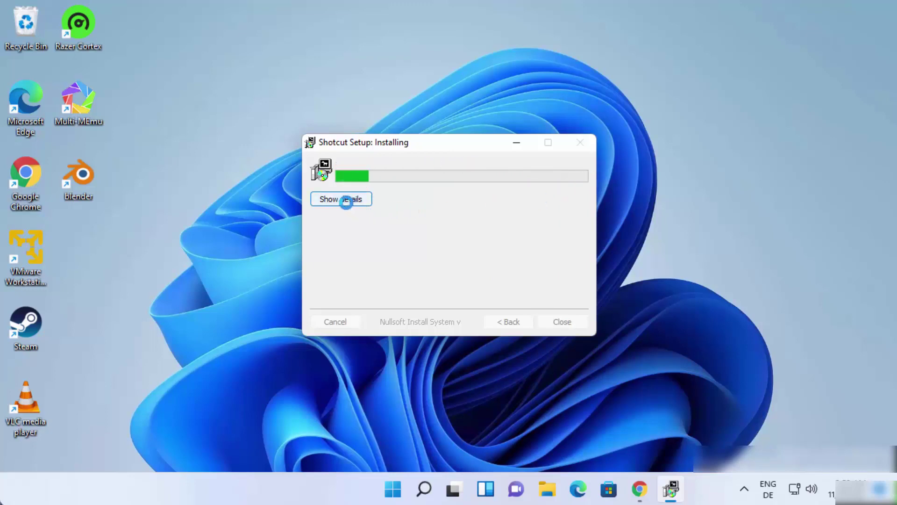
pyautogui.click(339, 200)
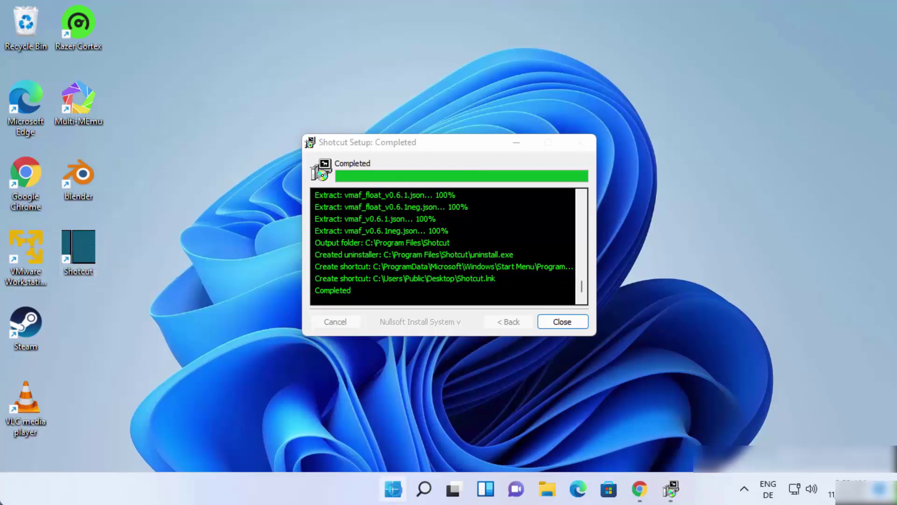
pyautogui.click(393, 489)
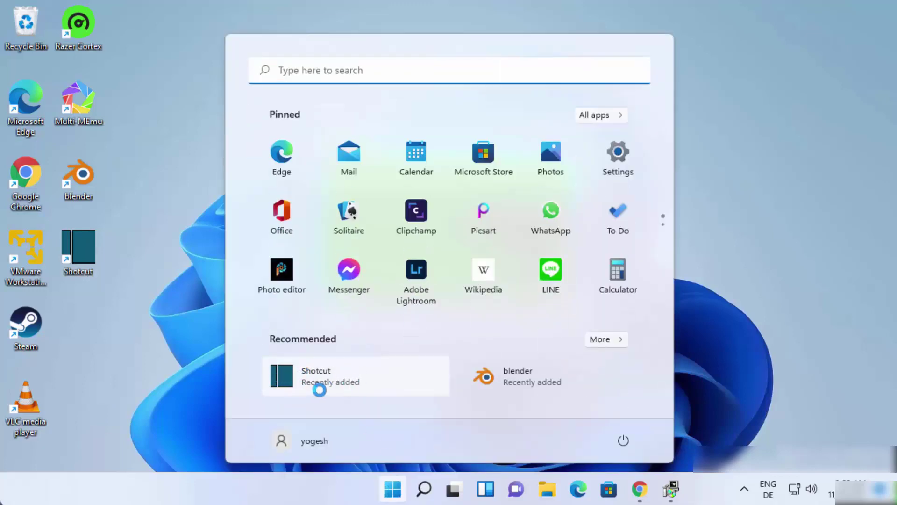
# Step: Close the Start menu and finished installer, then start Shotcut from its desktop shortcut
pyautogui.click(210, 380)
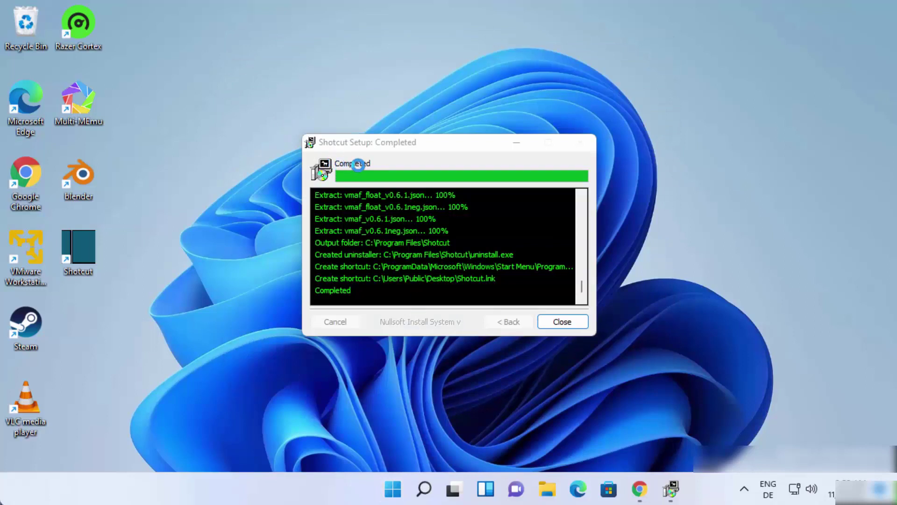
pyautogui.click(561, 321)
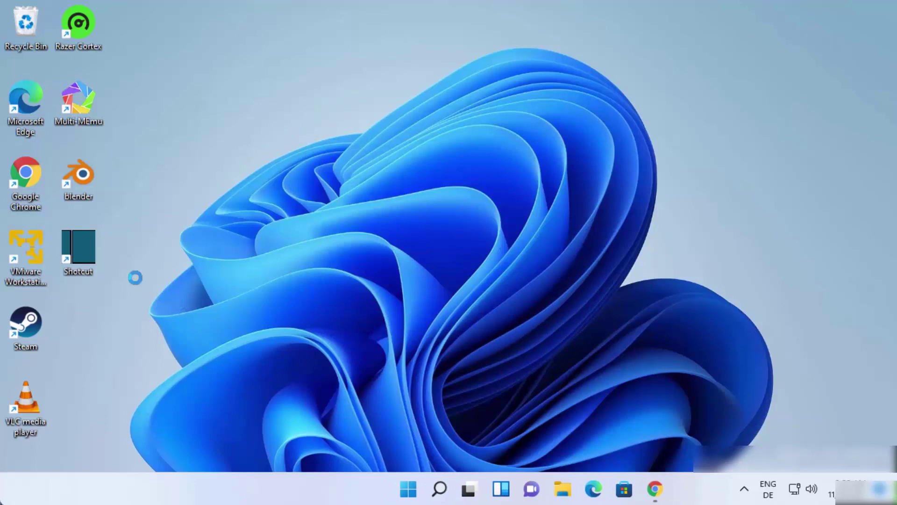
pyautogui.doubleClick(91, 247)
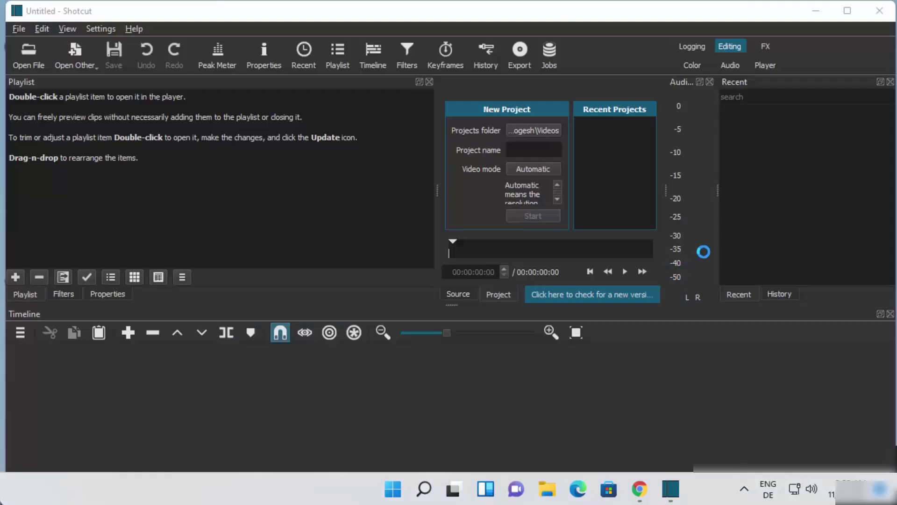
# Step: Maximize Shotcut and bring up the Open File dialog on the Videos folder
pyautogui.click(847, 11)
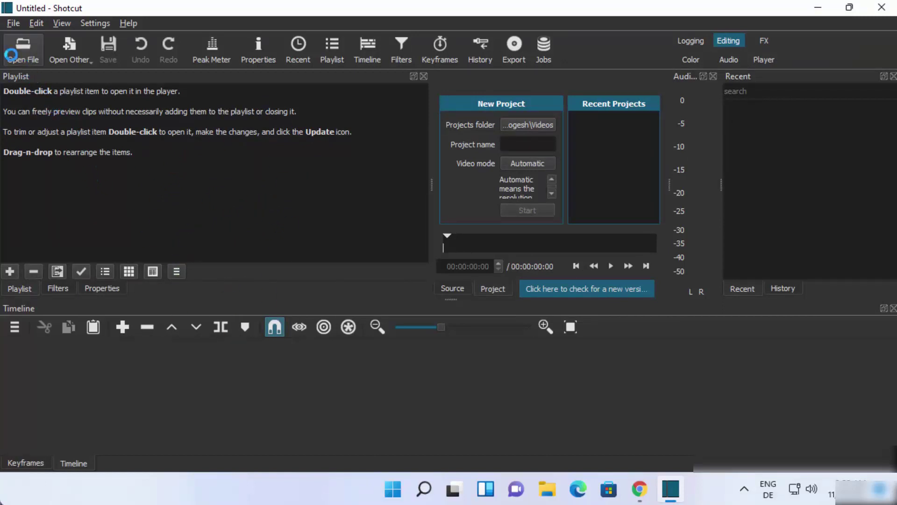
pyautogui.click(19, 56)
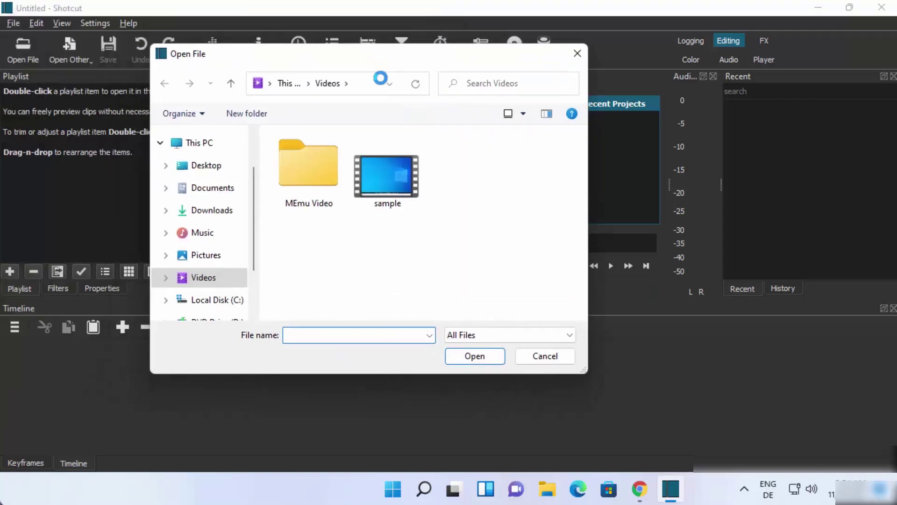
# Step: Open sample.mp4 and add it to the playlist as clip 1 (00:02:17:27)
pyautogui.click(387, 175)
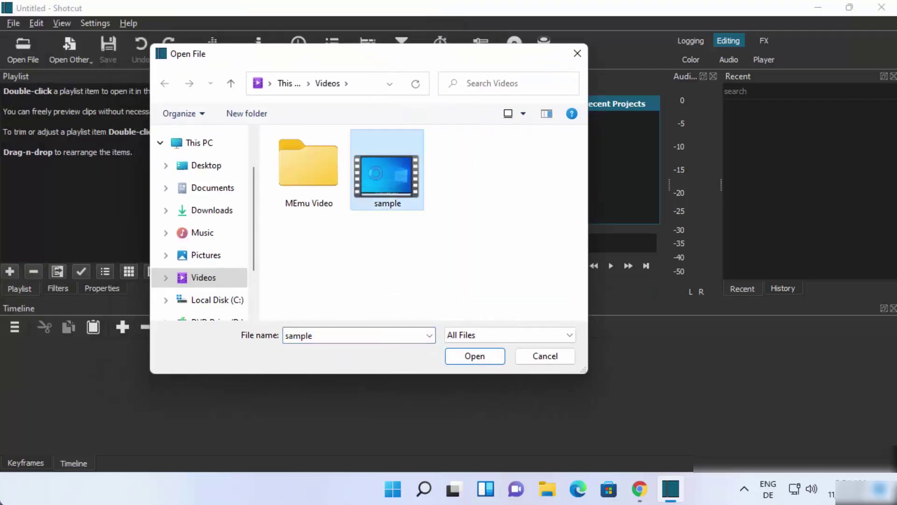
pyautogui.click(469, 354)
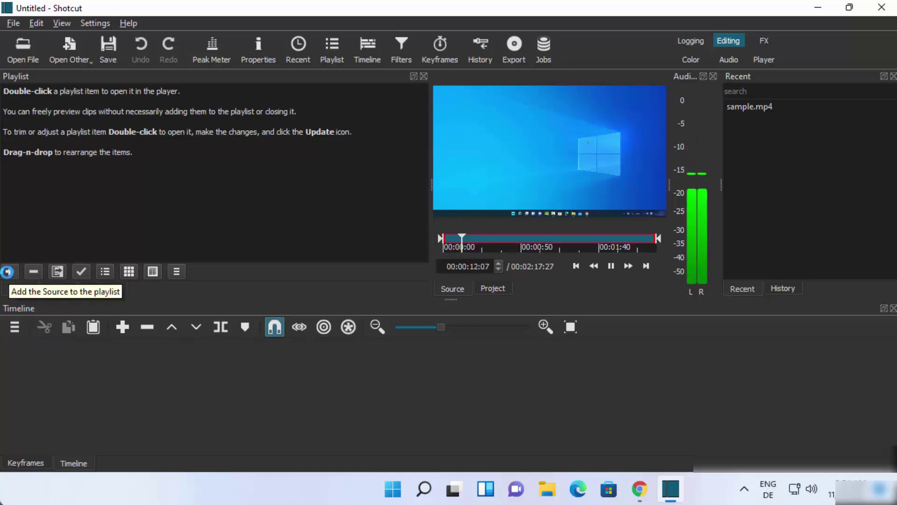
pyautogui.click(7, 271)
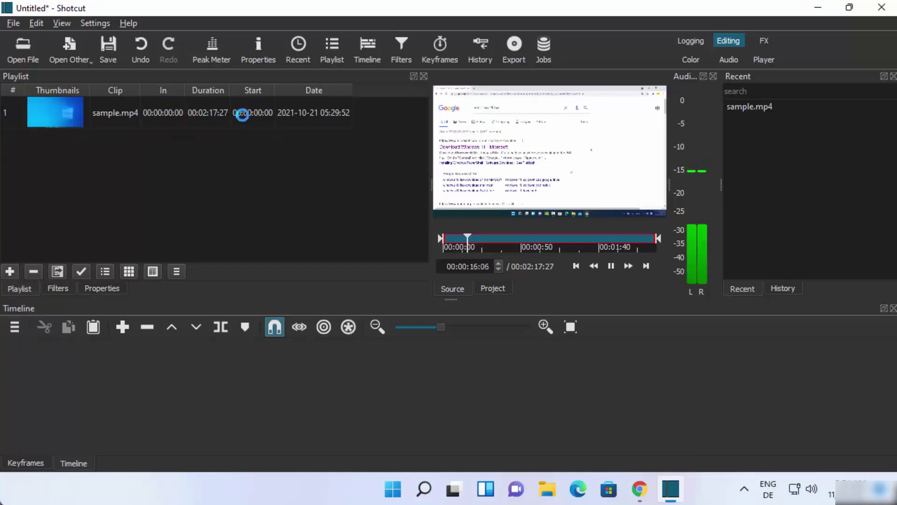
pyautogui.click(63, 114)
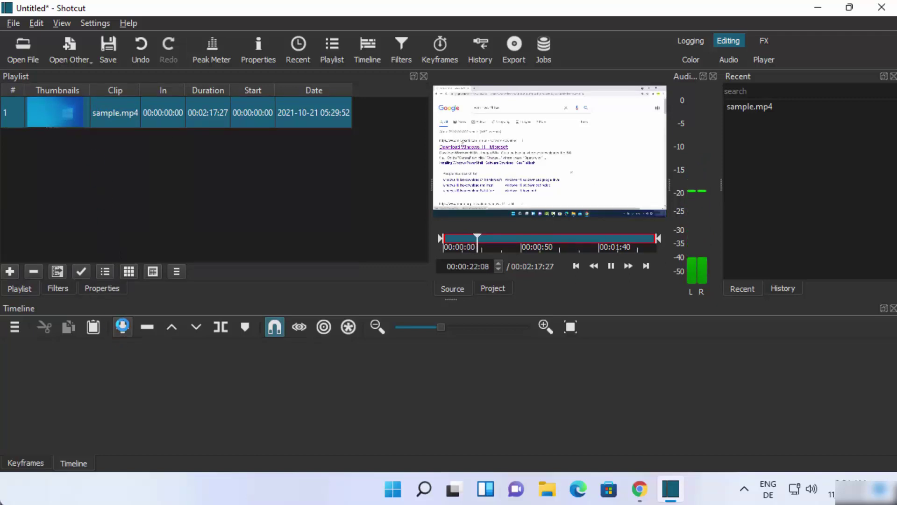
# Step: Append sample.mp4 to track V1, split it at 00:01:44:01, and select the left clip
pyautogui.click(122, 327)
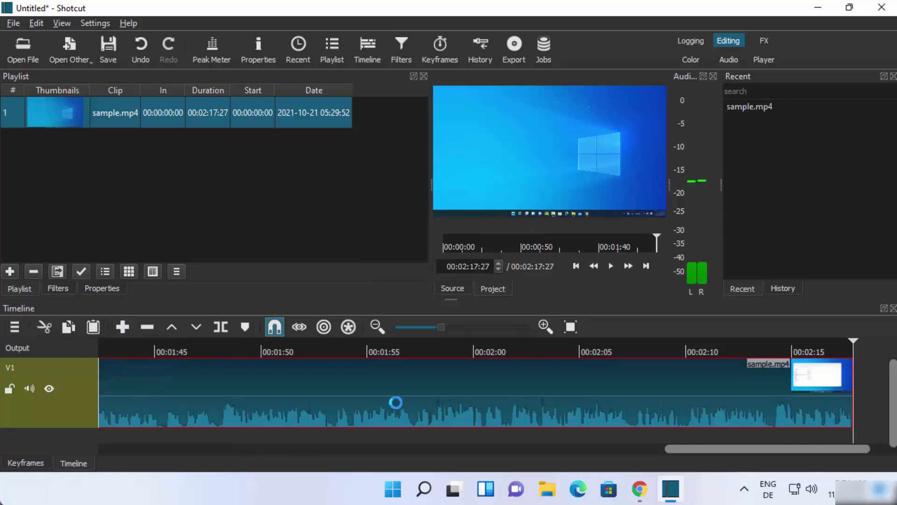
pyautogui.click(134, 348)
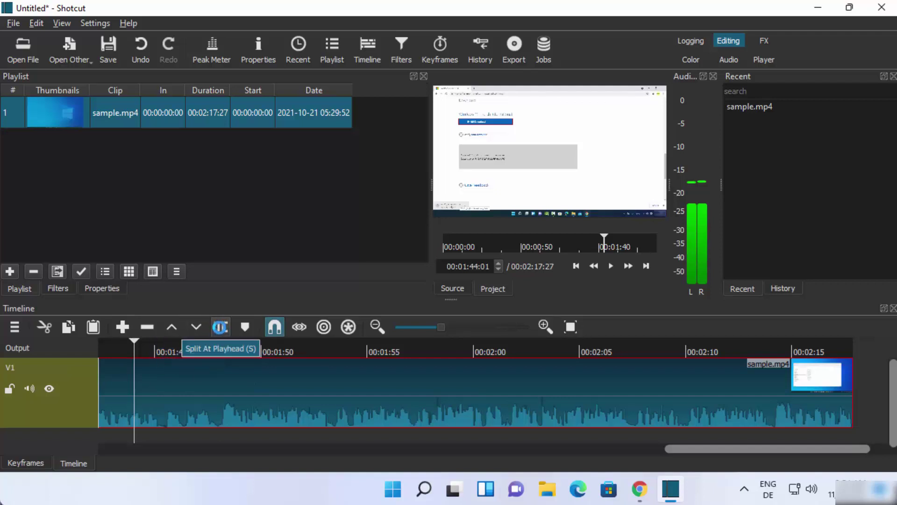
pyautogui.click(220, 326)
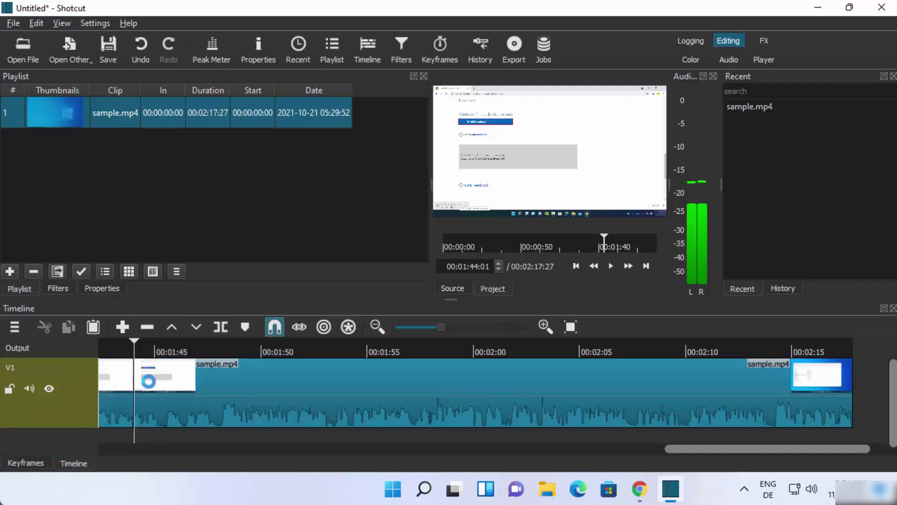
pyautogui.moveTo(134, 338)
pyautogui.click(115, 392)
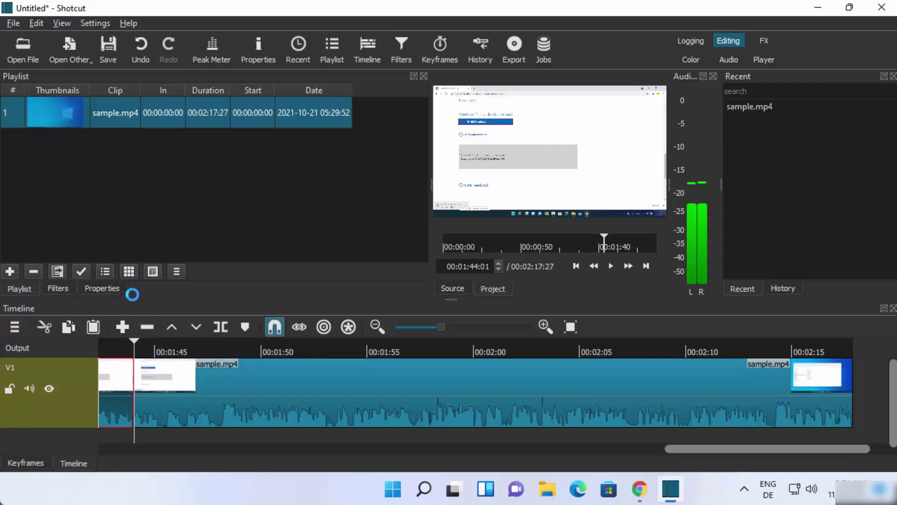
# Step: Choose the H.264 High Profile stock preset and confirm mp4 in the Advanced format list
pyautogui.click(513, 51)
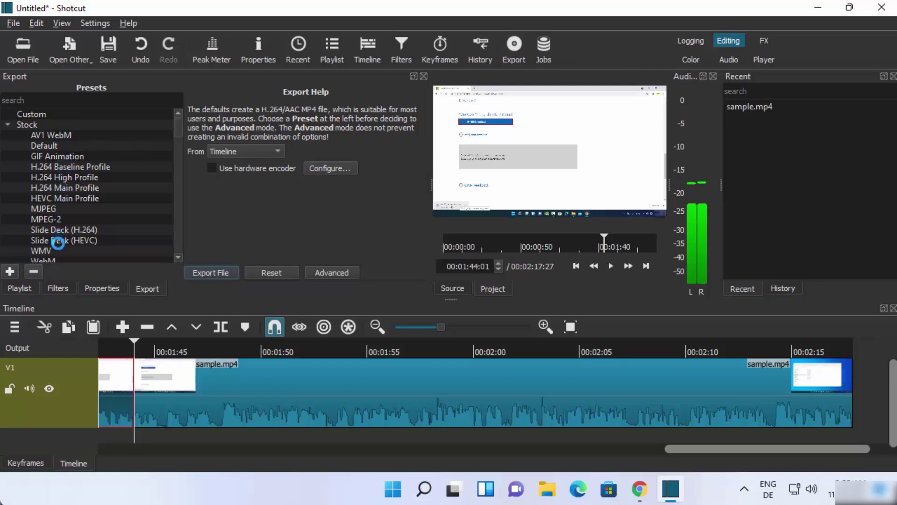
pyautogui.click(65, 177)
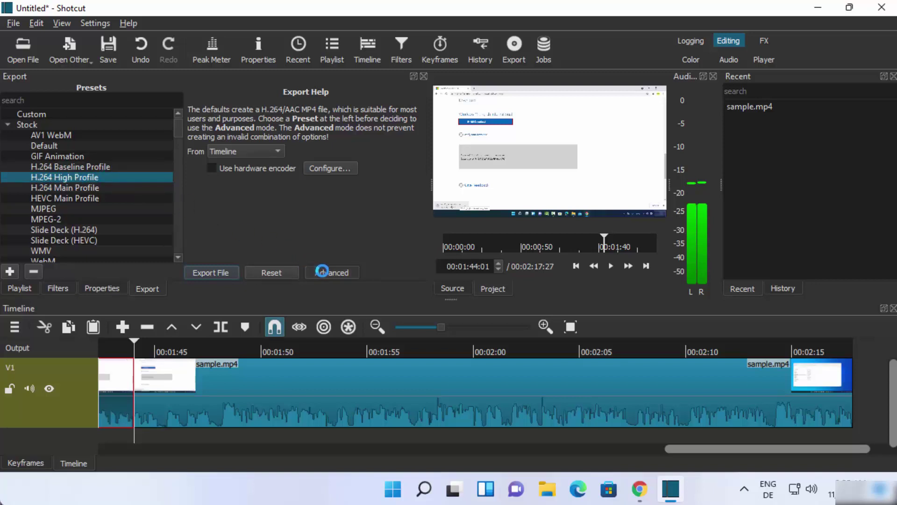
pyautogui.click(322, 271)
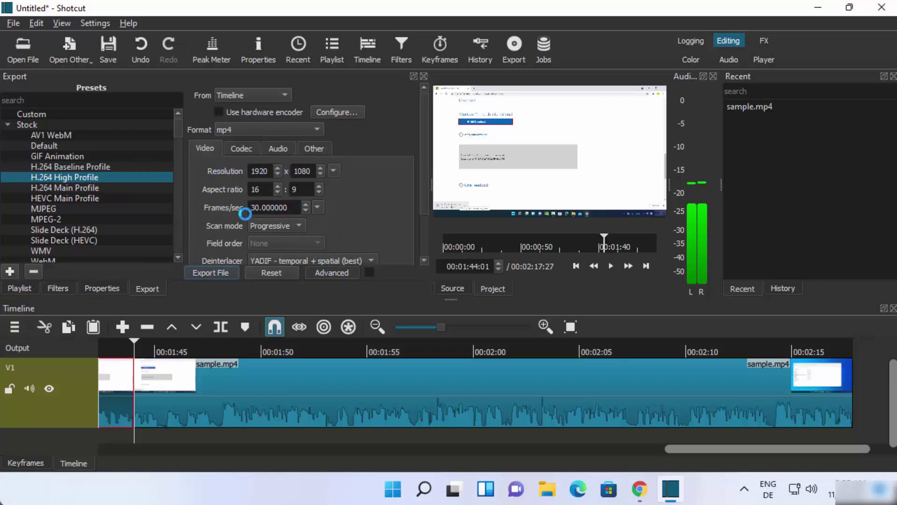
pyautogui.click(254, 129)
pyautogui.click(375, 138)
# Step: Export the timeline as finalcut.mp4 to the Videos folder
pyautogui.click(207, 273)
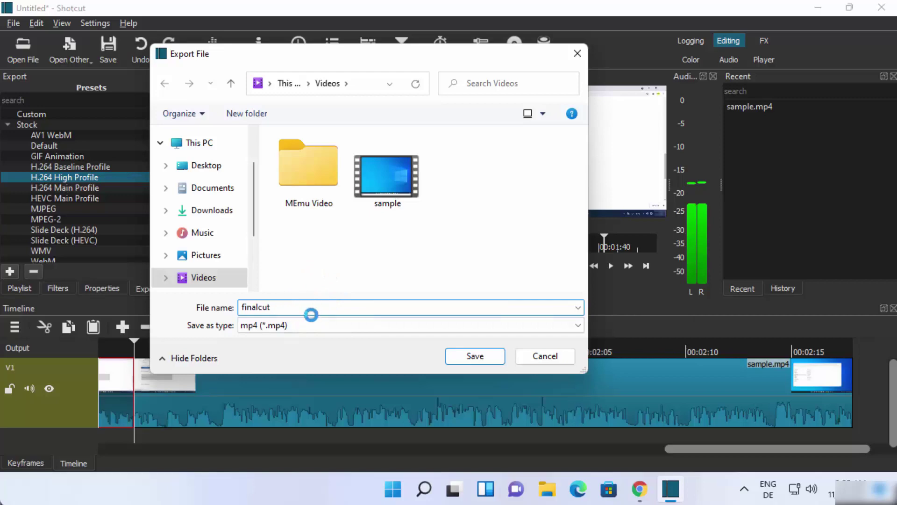
pyautogui.click(459, 354)
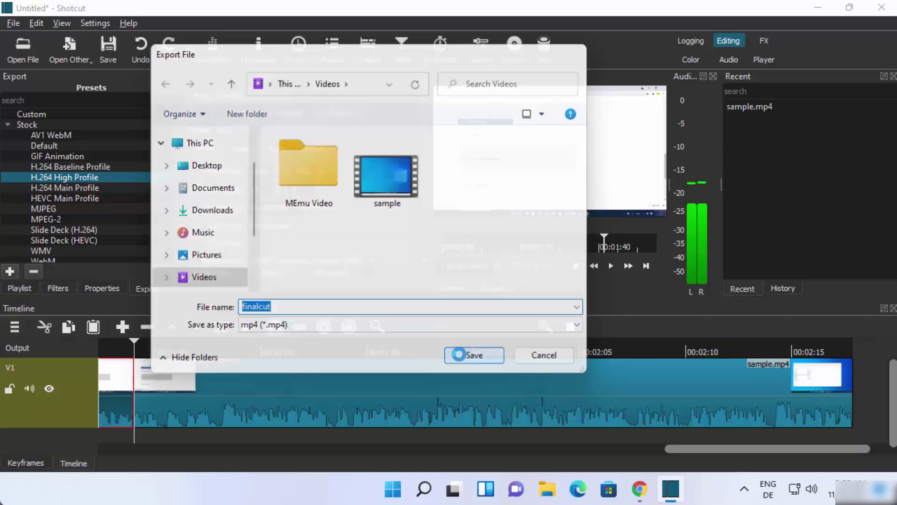